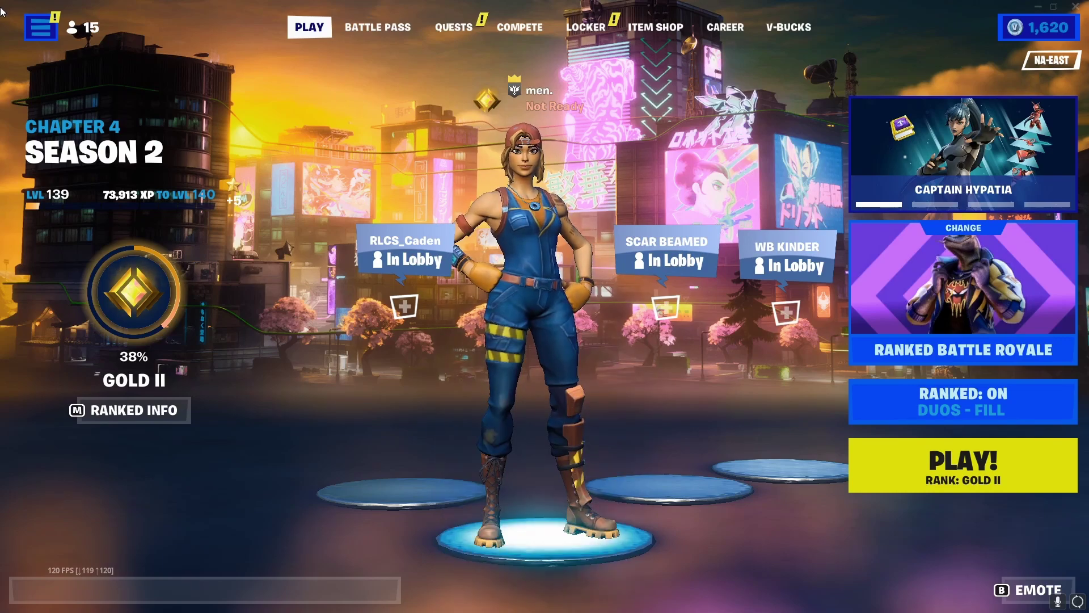
- Open Settings from the lobby side menu, then back out to the lobby
click(45, 36)
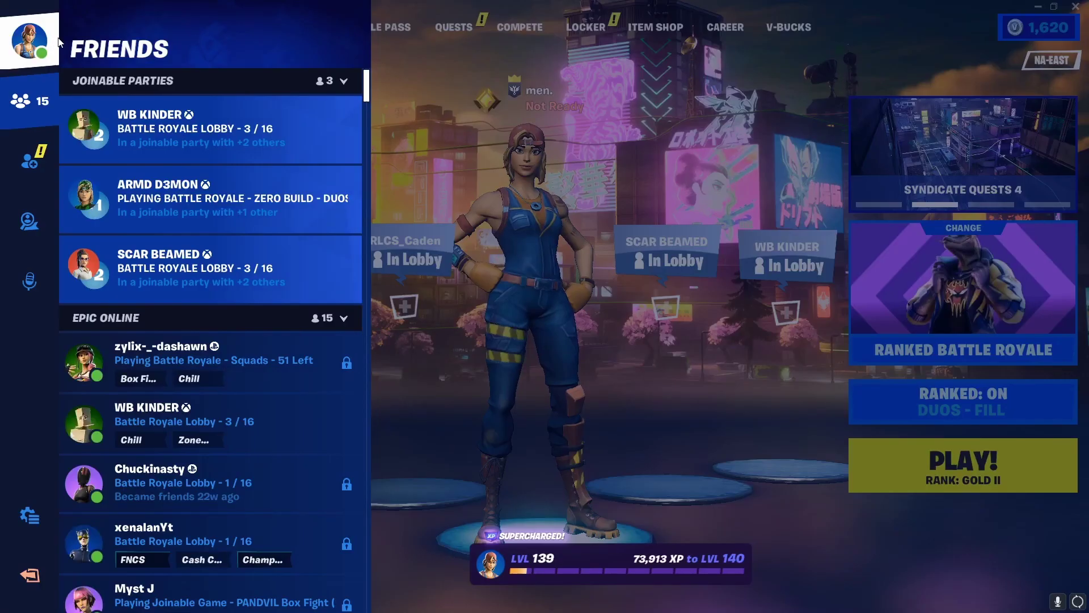
key(Escape)
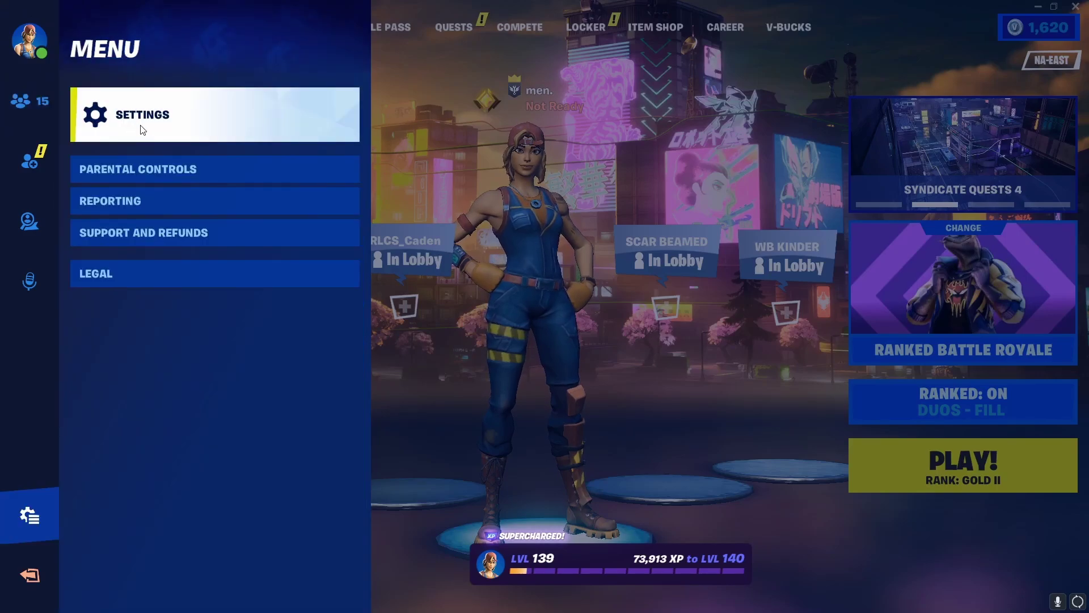
click(140, 129)
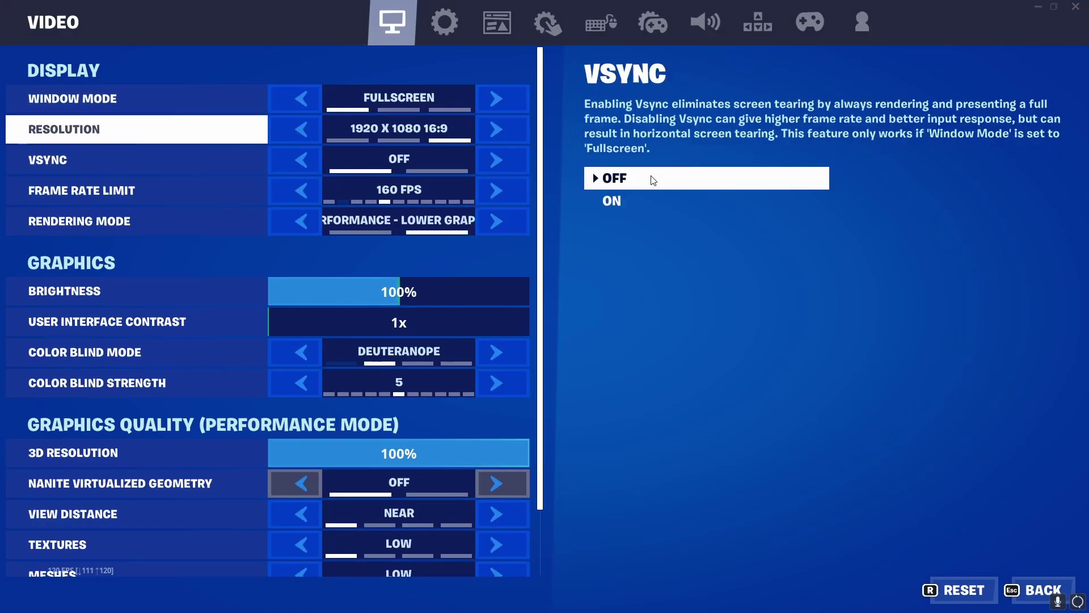
key(Escape)
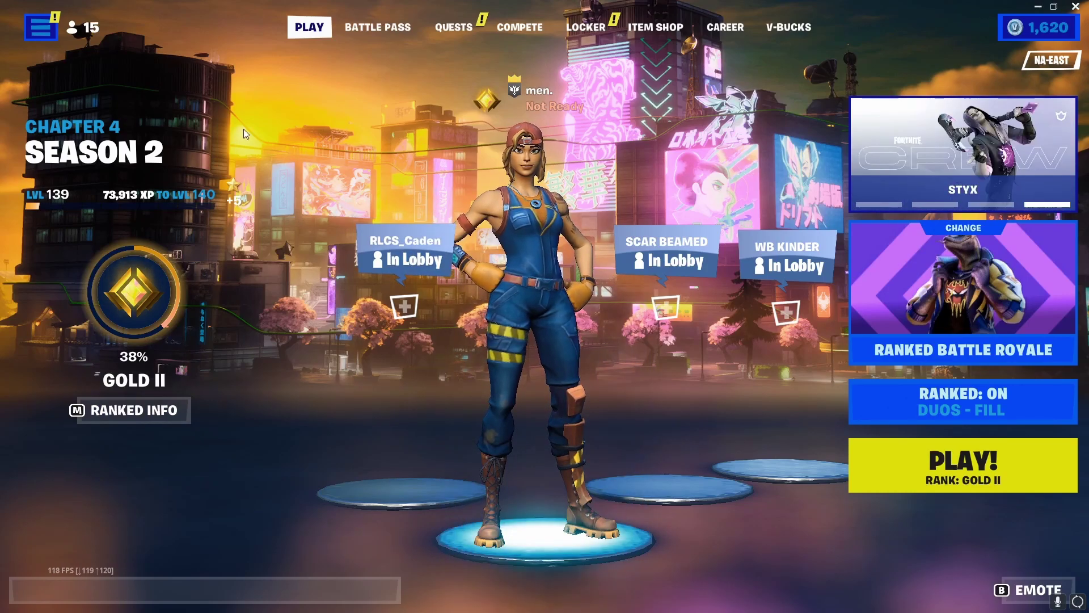
- Confirm the Video resolution reads 1920 x 1080, then quit Fortnite to the desktop
click(40, 28)
click(17, 536)
click(216, 114)
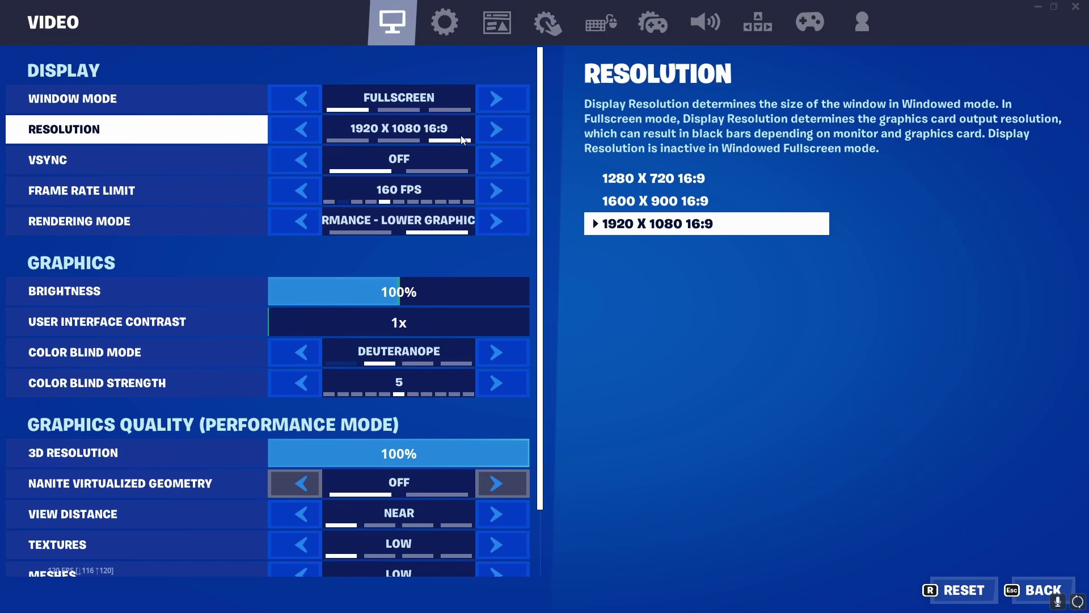
key(Escape)
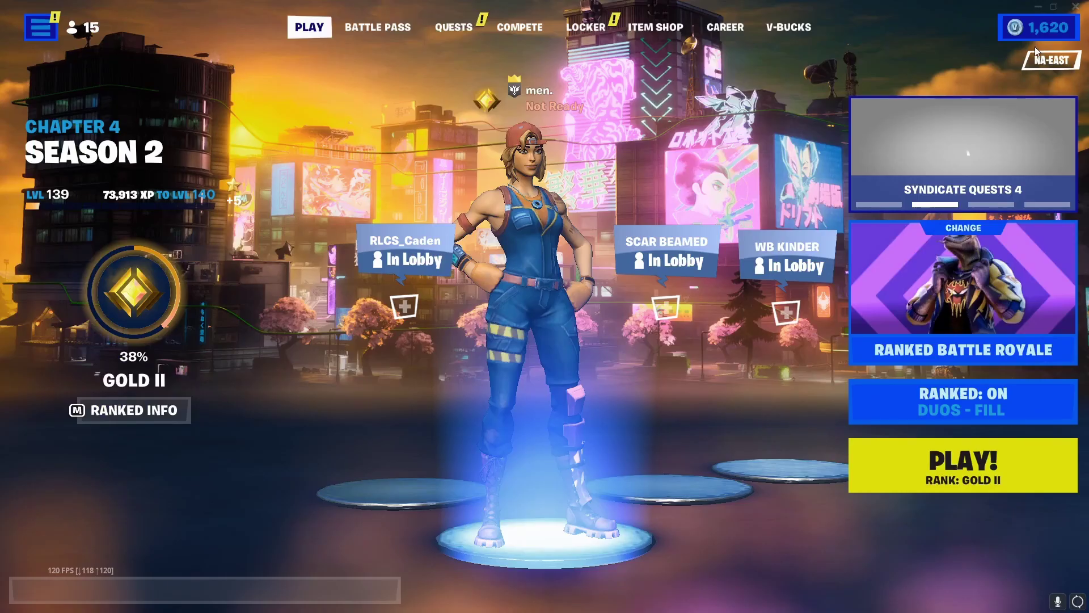
click(1076, 6)
key(Escape)
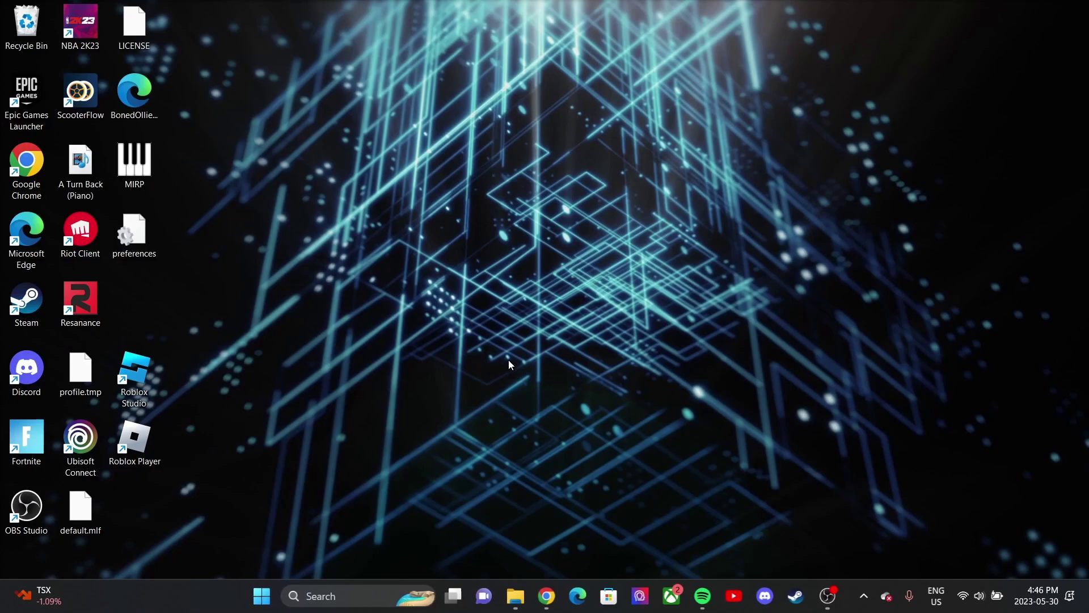
- Run %localappdata% from the Windows Run dialog to open AppData Local
key(super+r)
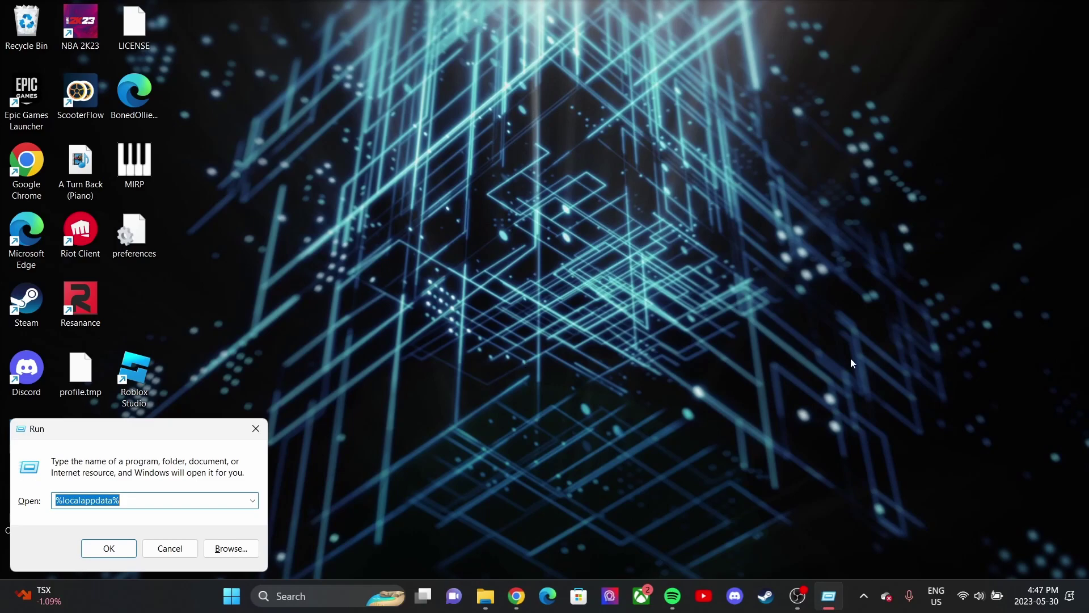
drag(168, 447, 517, 248)
key(BackSpace)
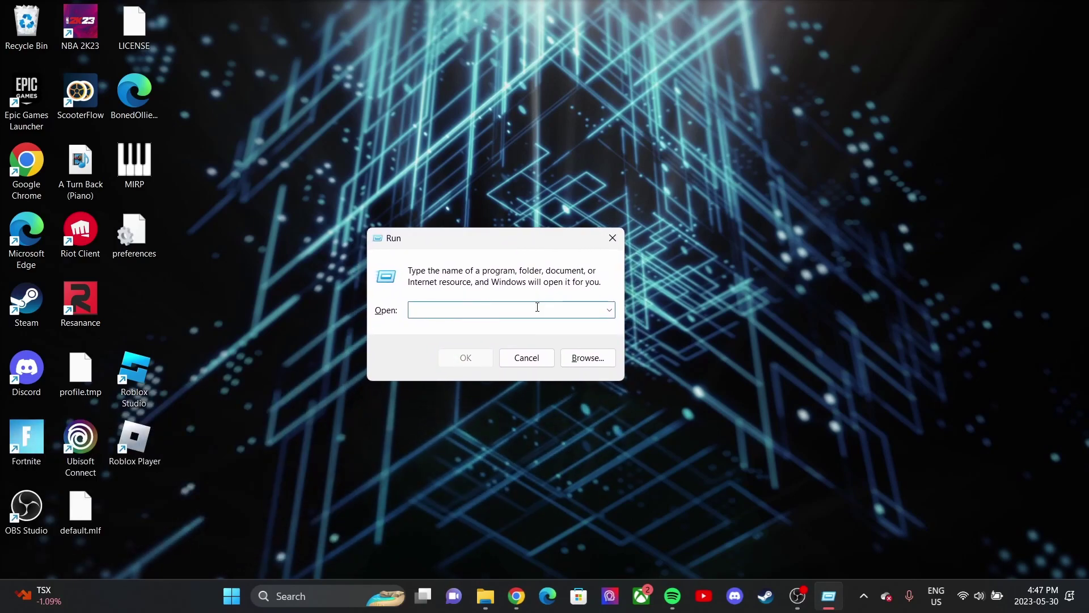
text(%lo)
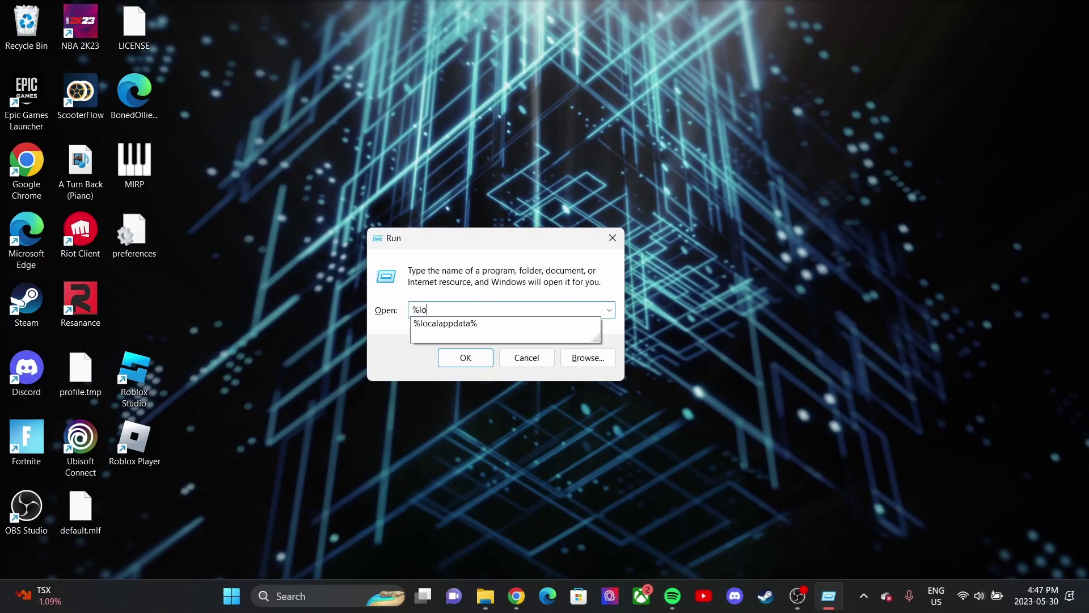
text(calappp)
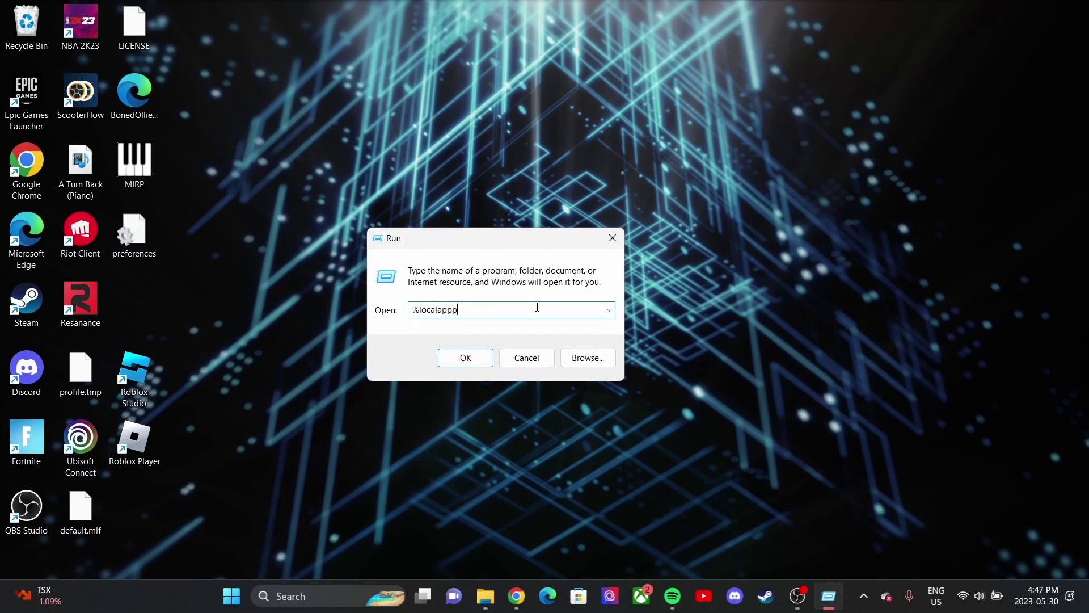
key(BackSpace)
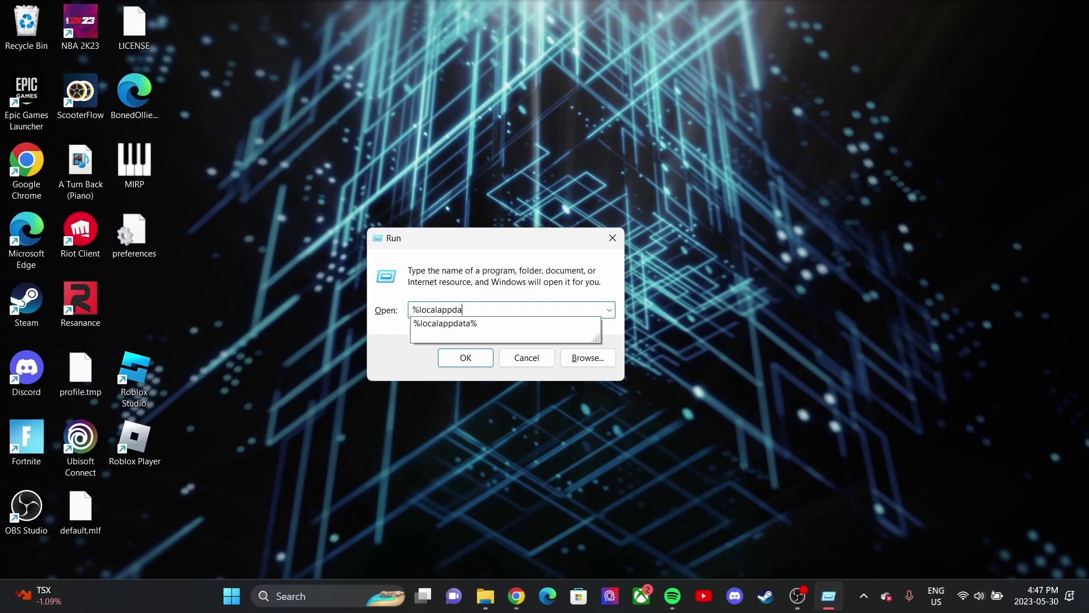
text(data%)
click(465, 357)
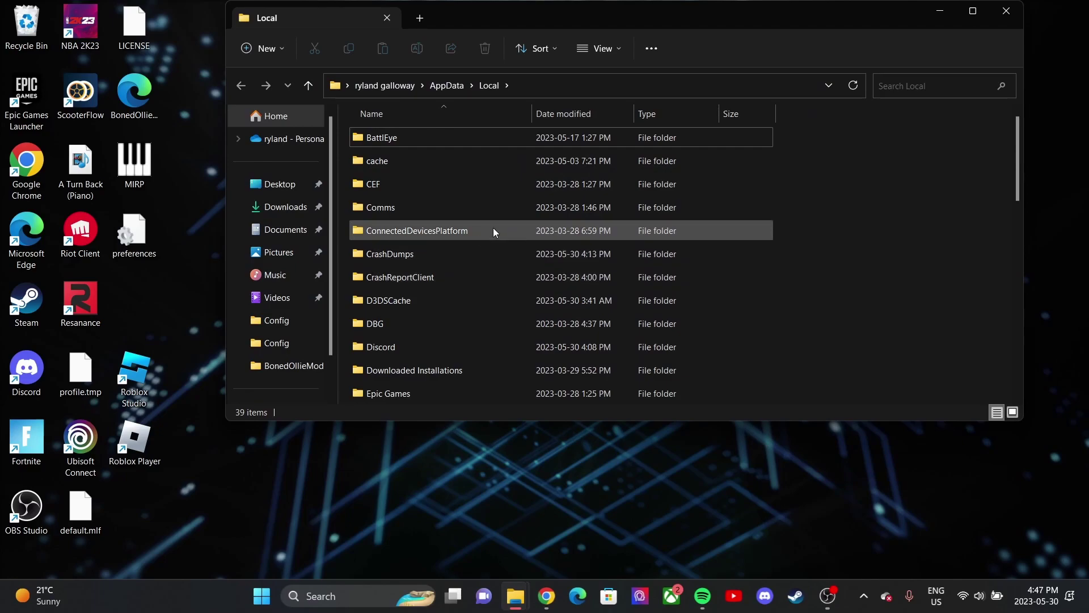
- Navigate into FortniteGame > Saved > Config > WindowsClient
scroll(491, 228, down, 2)
scroll(487, 234, down, 1)
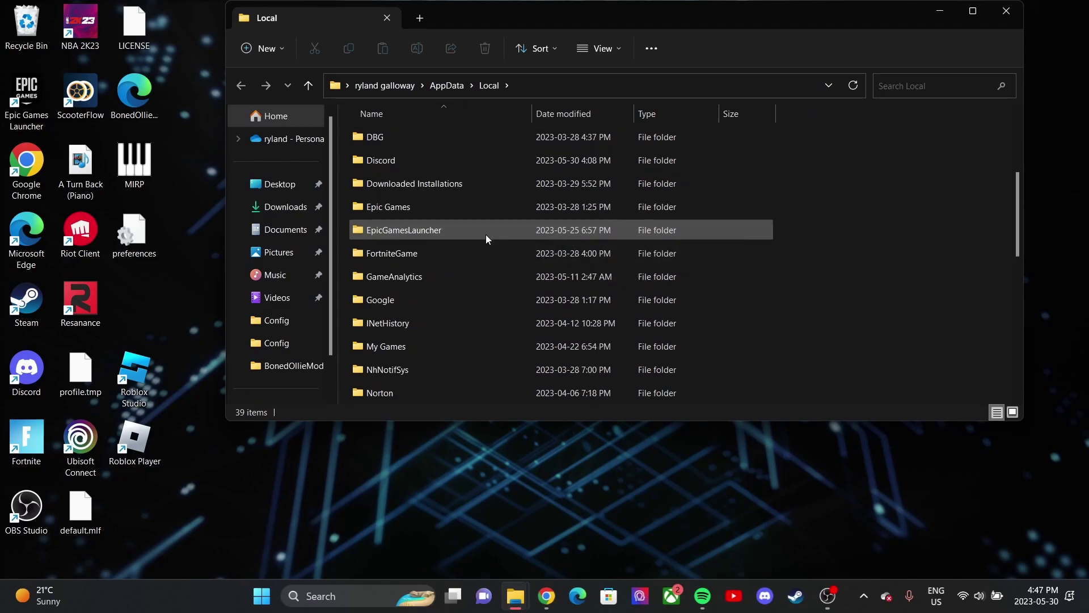
double_click(448, 256)
double_click(450, 139)
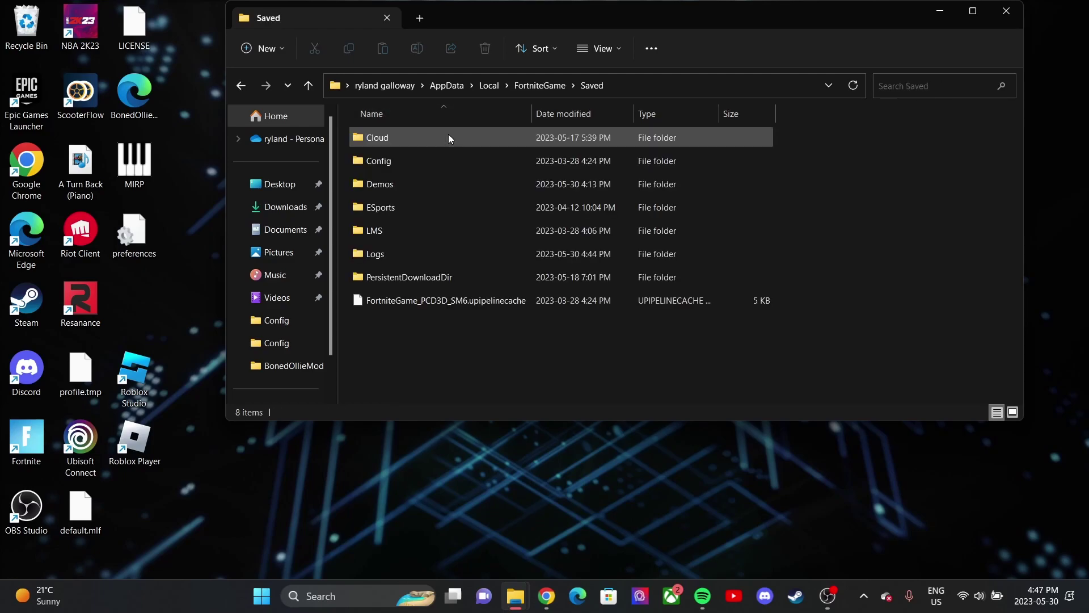
double_click(446, 162)
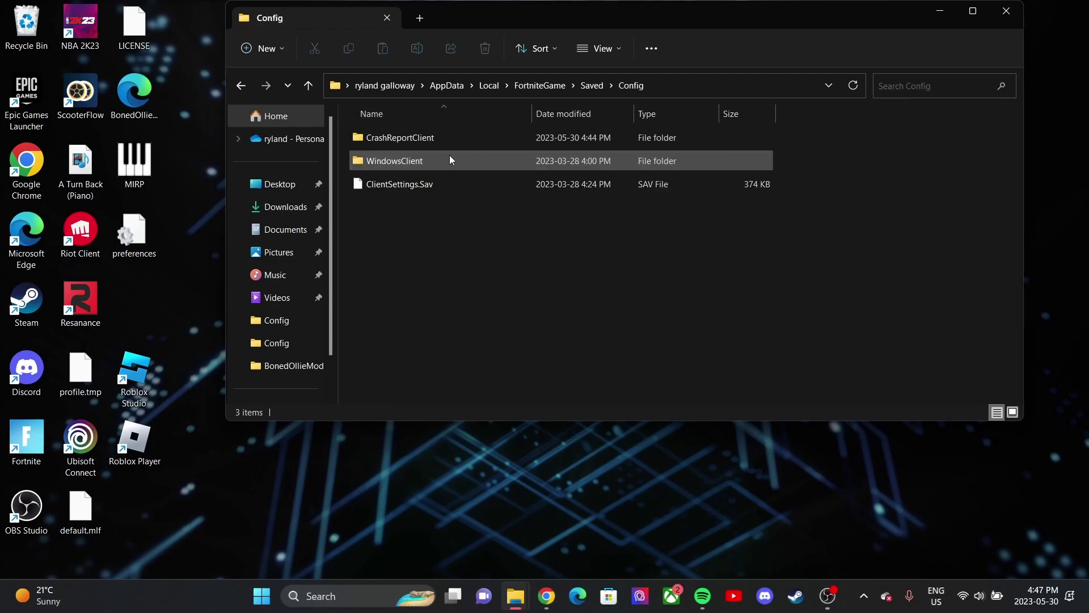
double_click(464, 162)
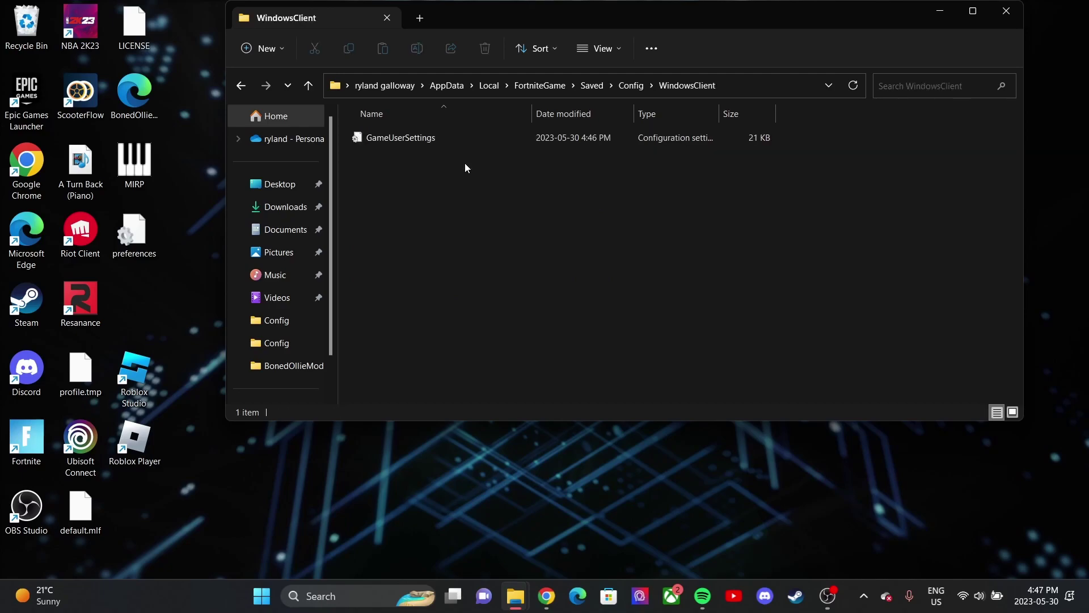
- Untick Read-only in WindowsClient's properties and apply to all subfolders and files
right_click(444, 140)
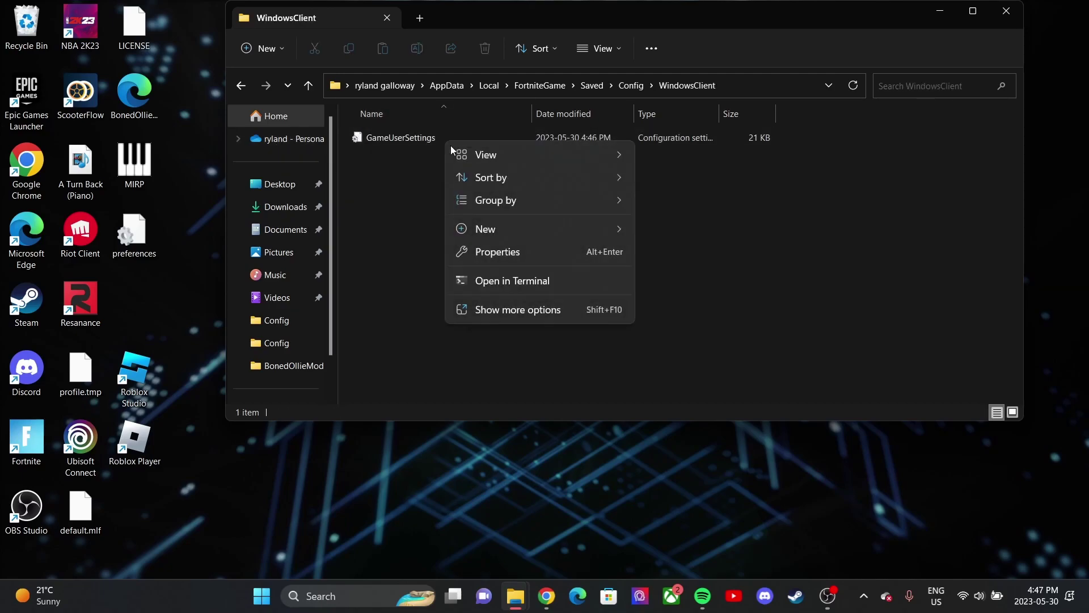
click(498, 252)
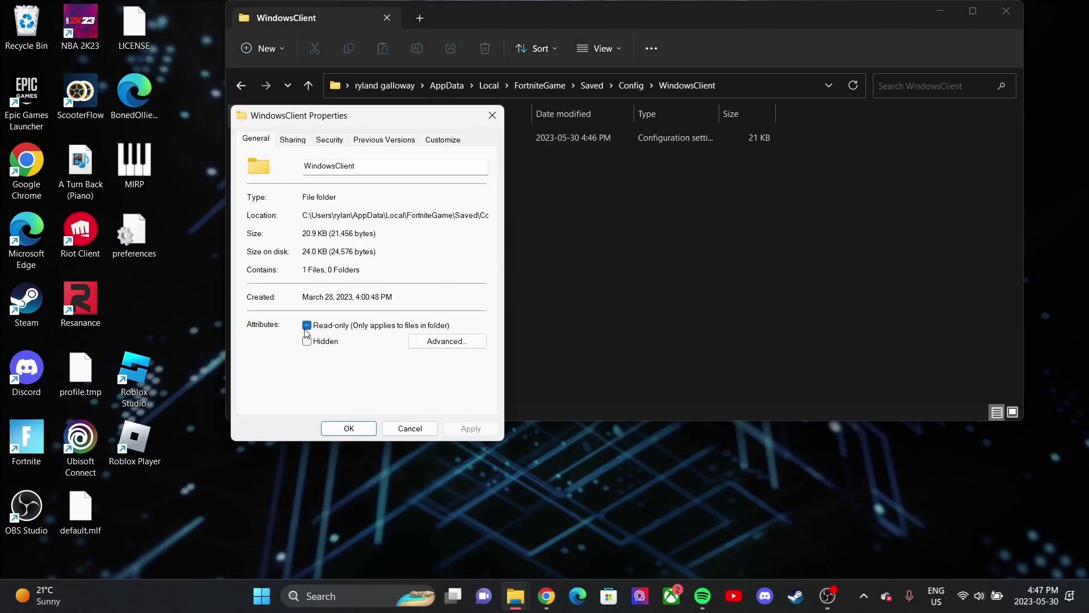
click(314, 328)
click(465, 429)
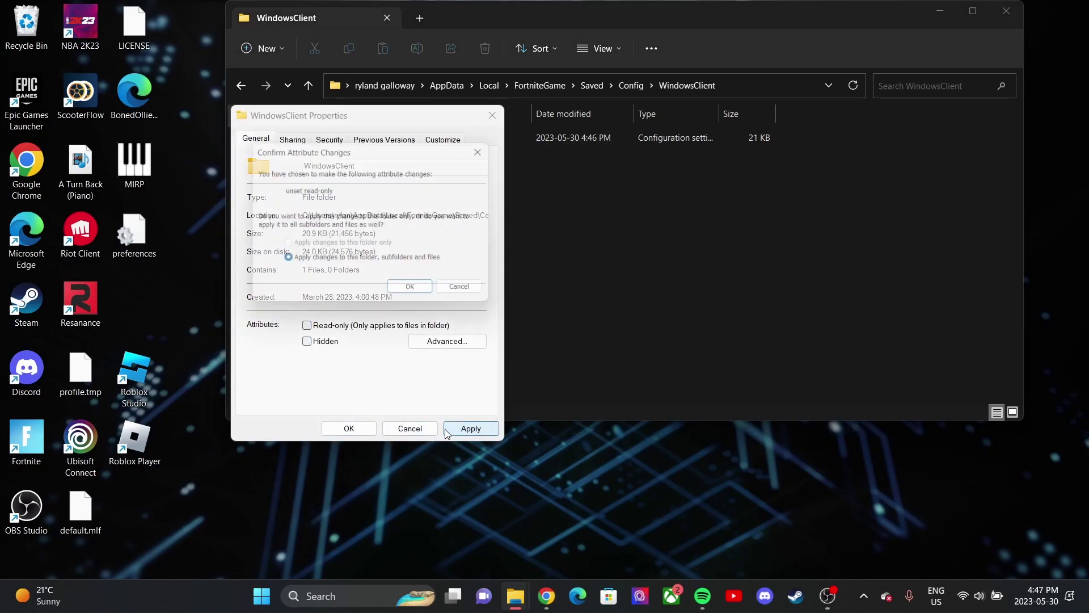
click(417, 293)
click(349, 428)
click(412, 139)
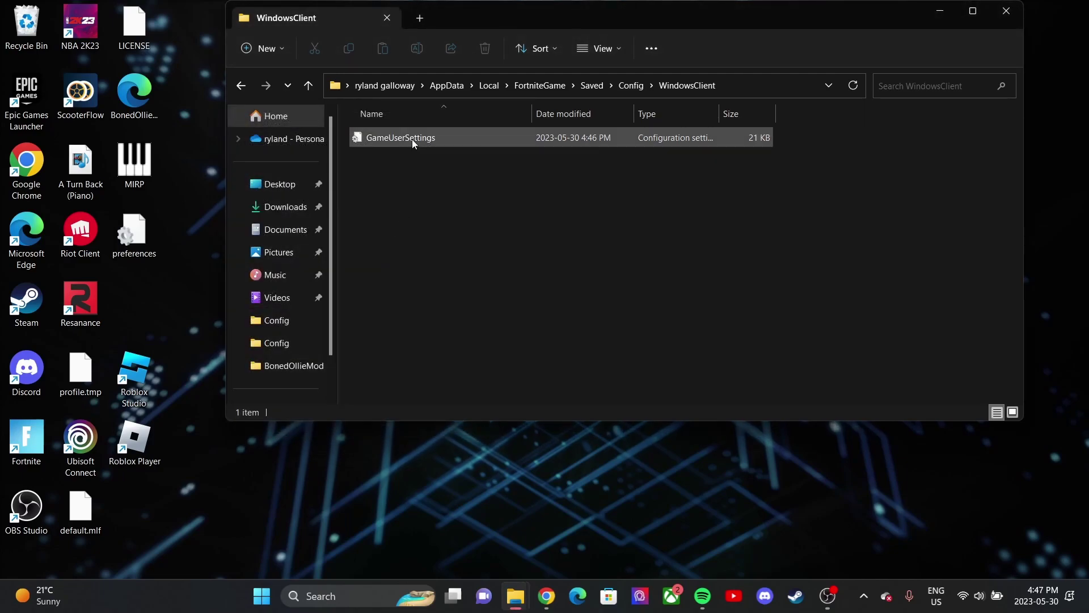
- Open GameUserSettings in Notepad and scroll to ResolutionSizeX=1920 and ResolutionSizeY=1080
double_click(455, 144)
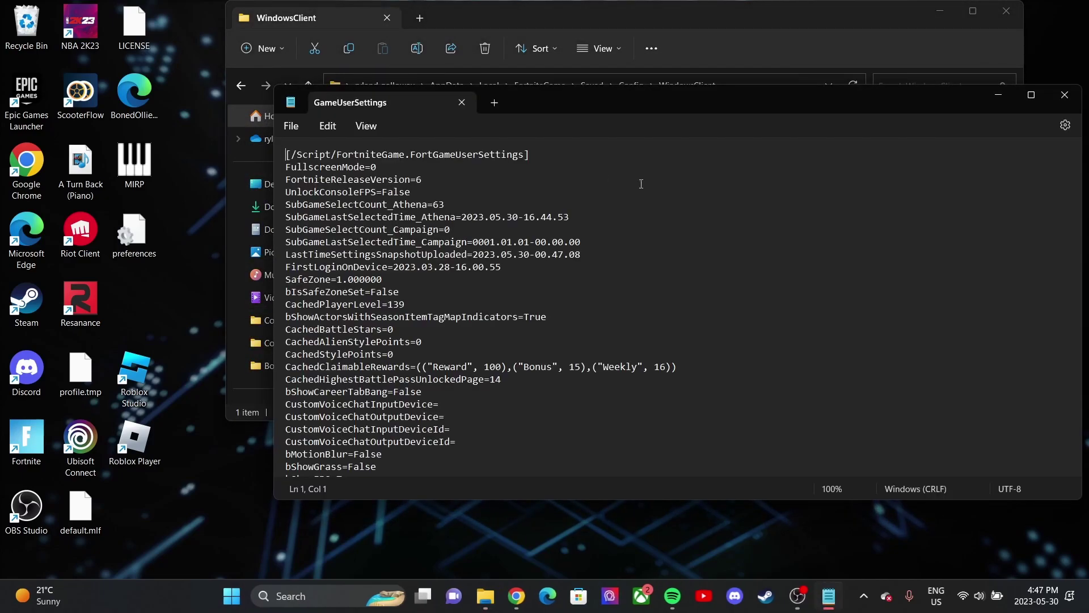
scroll(798, 297, down, 4)
scroll(799, 297, down, 15)
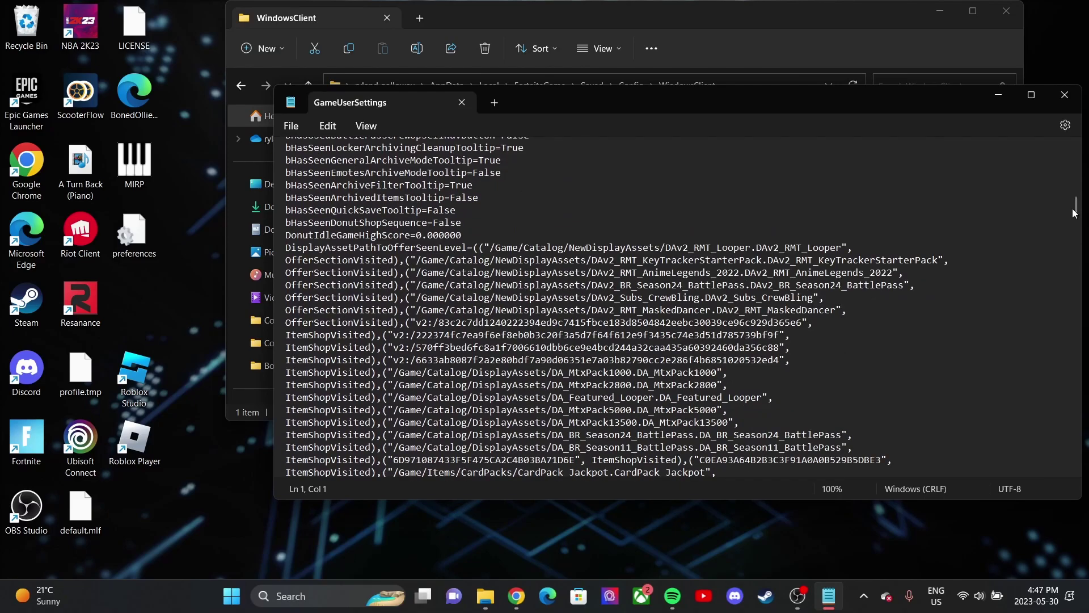
drag(1074, 213, 1070, 355)
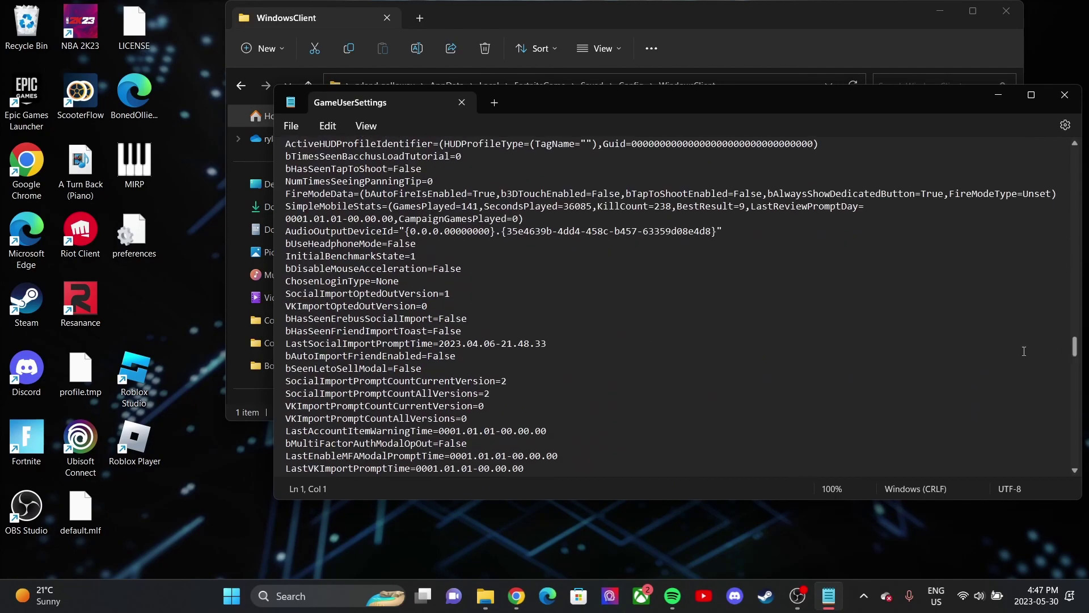
scroll(914, 351, down, 10)
scroll(914, 351, down, 4)
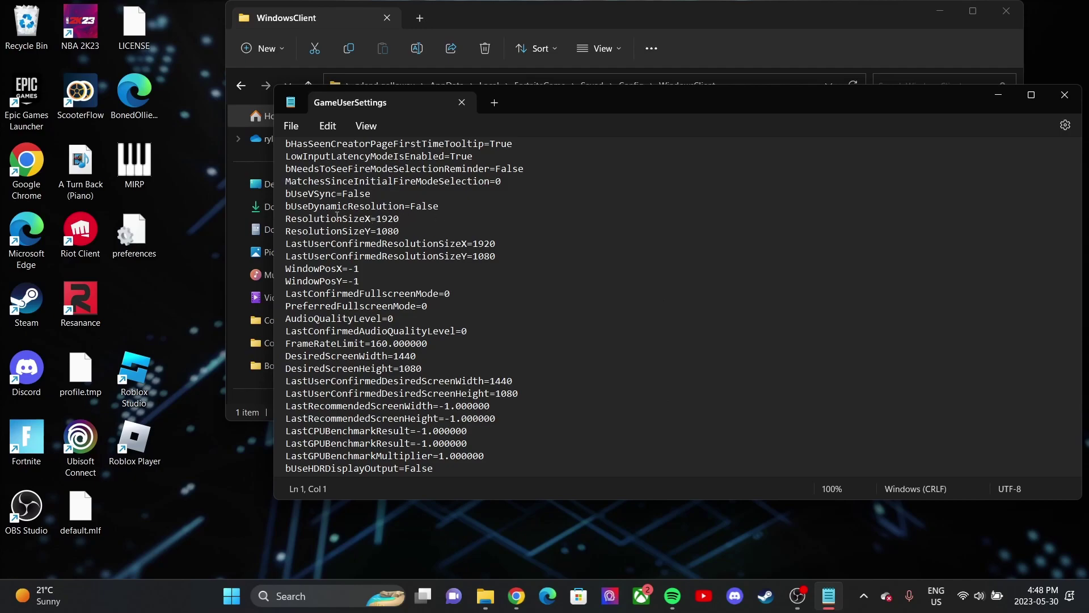
- Change ResolutionSizeX from 1920 to 1440, save GameUserSettings and close Notepad
click(405, 221)
key(BackSpace)
key(BackSpace)
text(440)
click(291, 126)
click(334, 227)
click(1065, 96)
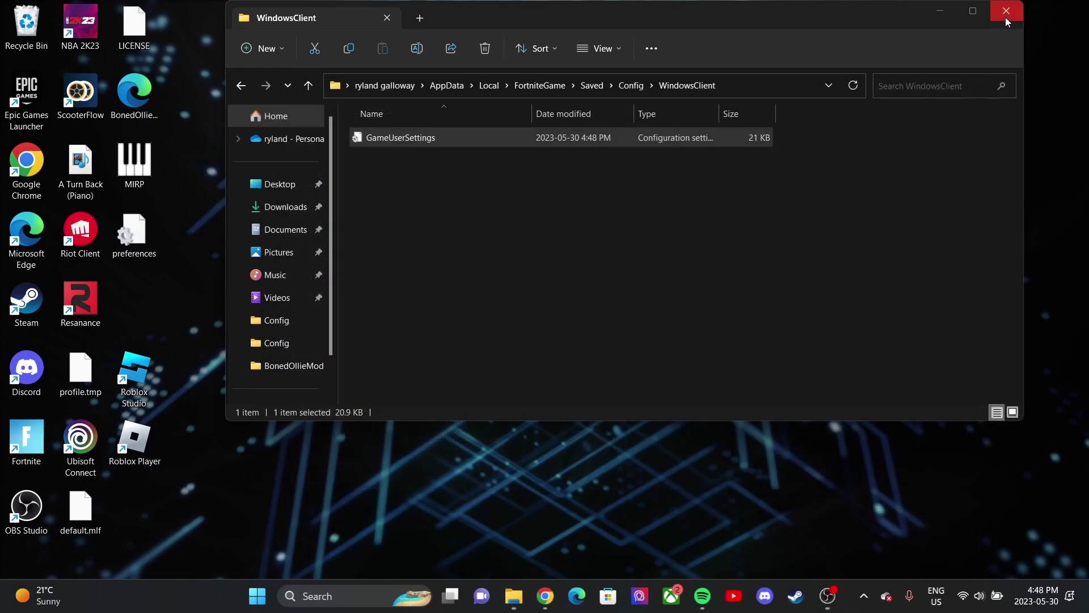
- Close File Explorer and relaunch Fortnite from its desktop shortcut
click(1005, 10)
double_click(28, 437)
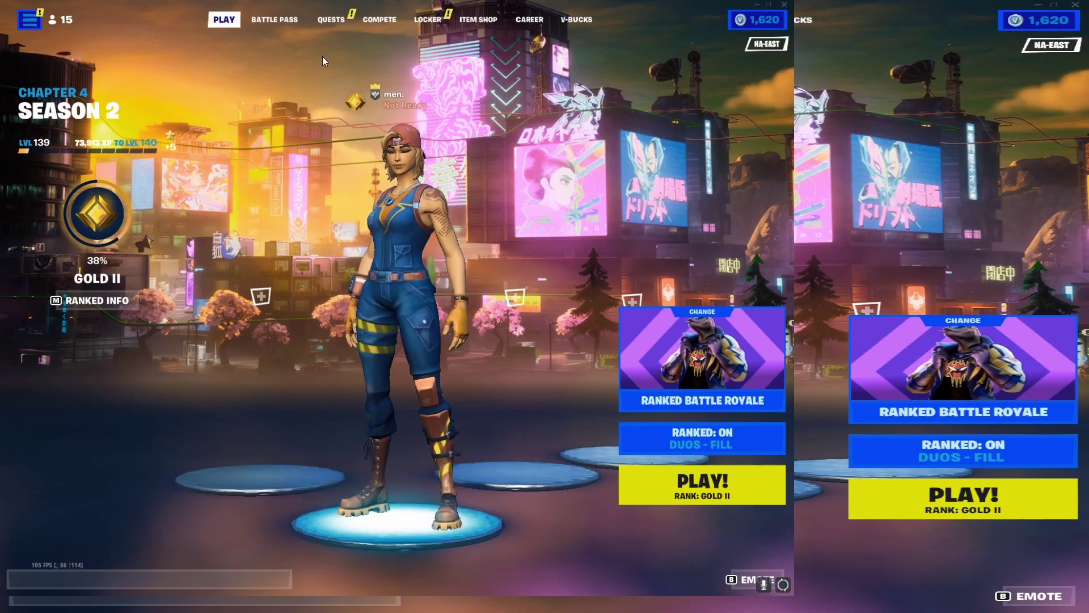
click(428, 19)
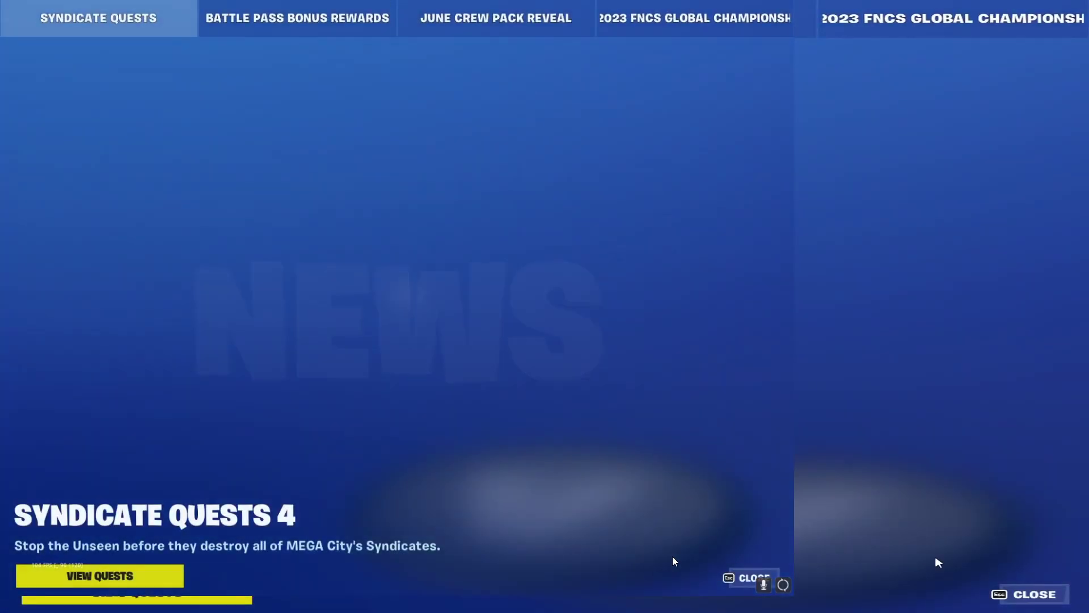
click(746, 576)
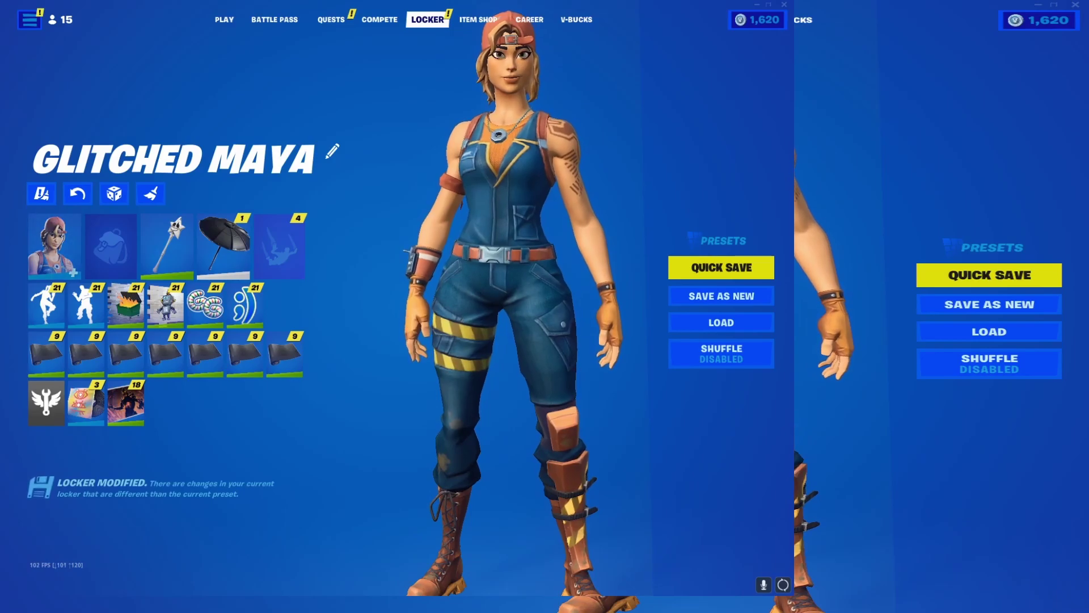
click(227, 24)
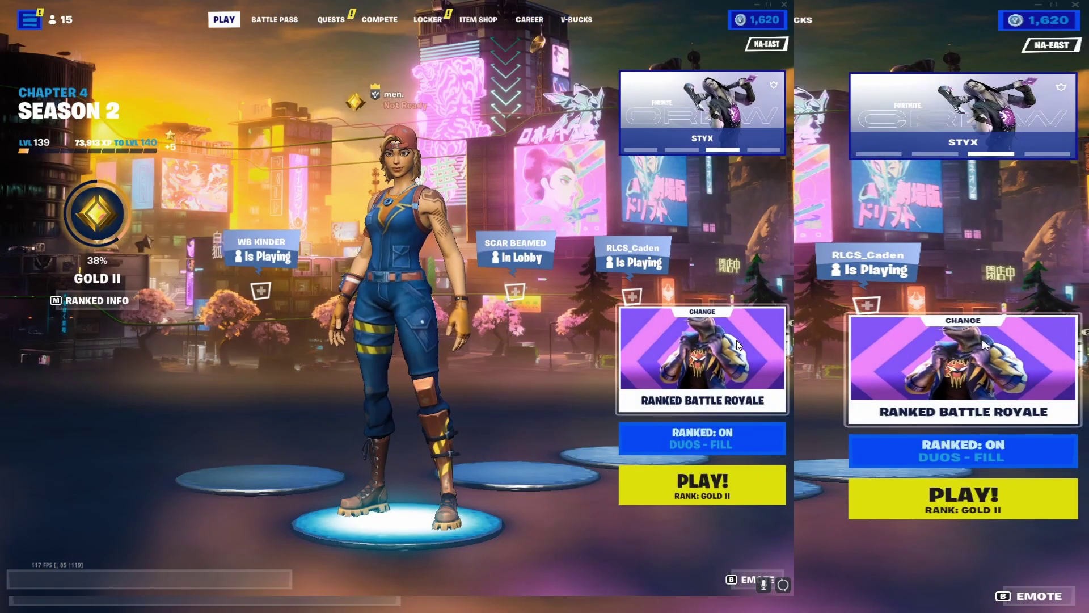